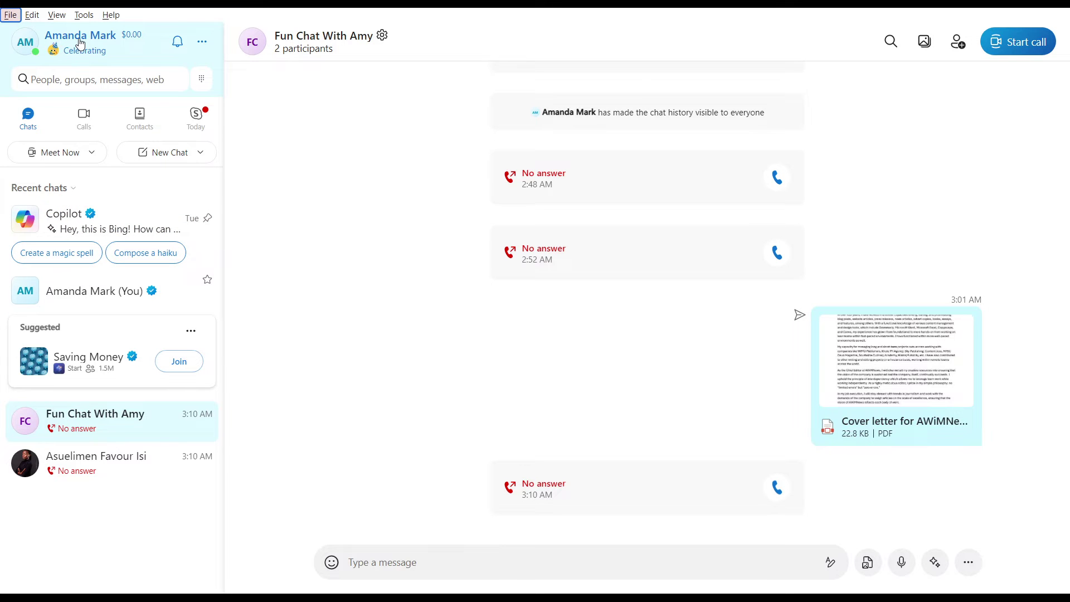
key("alt")
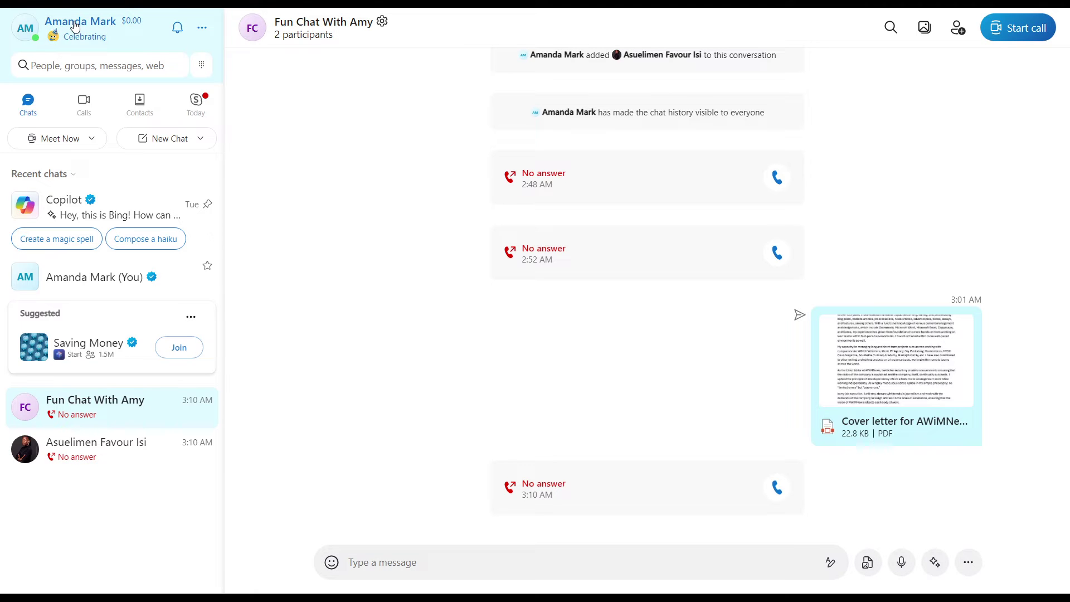
left_click(76, 24)
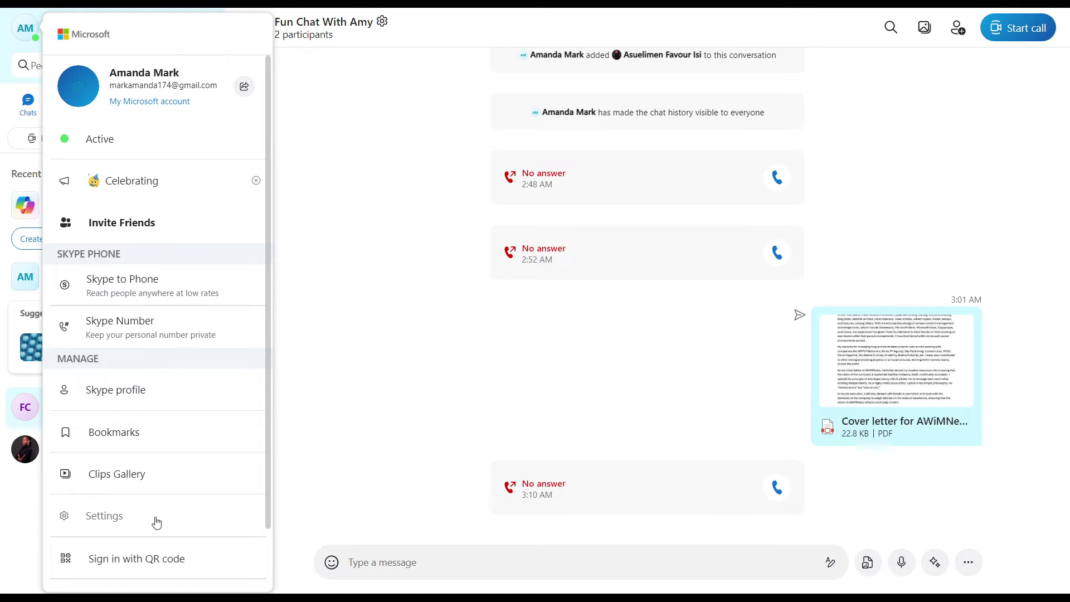
scroll(157, 522, "down", 2)
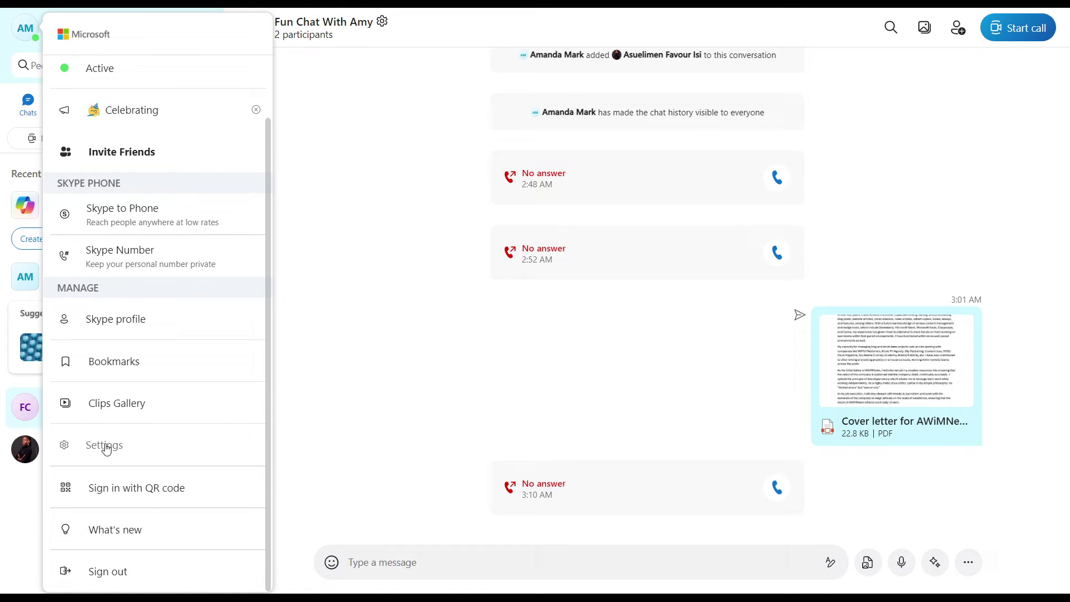
left_click(303, 319)
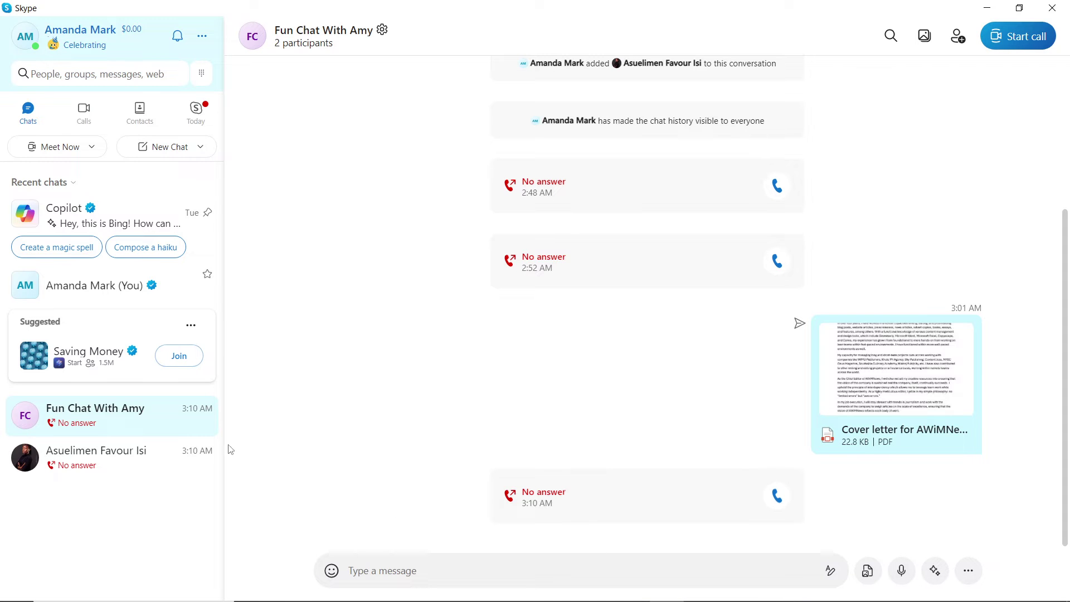
Open the Privacy section of the account's Skype settings
left_click(87, 33)
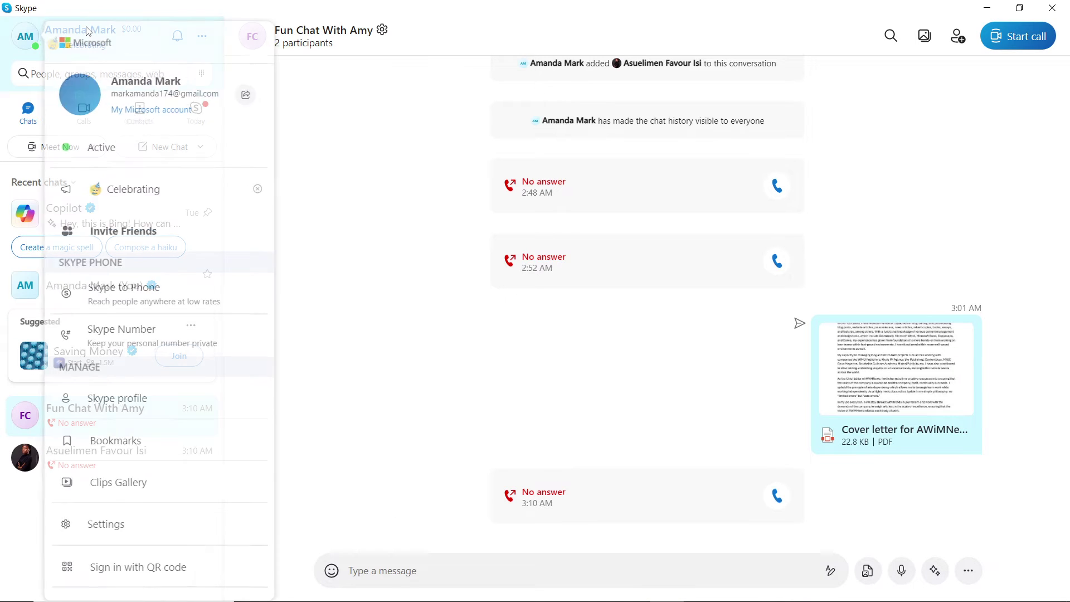
left_click(115, 523)
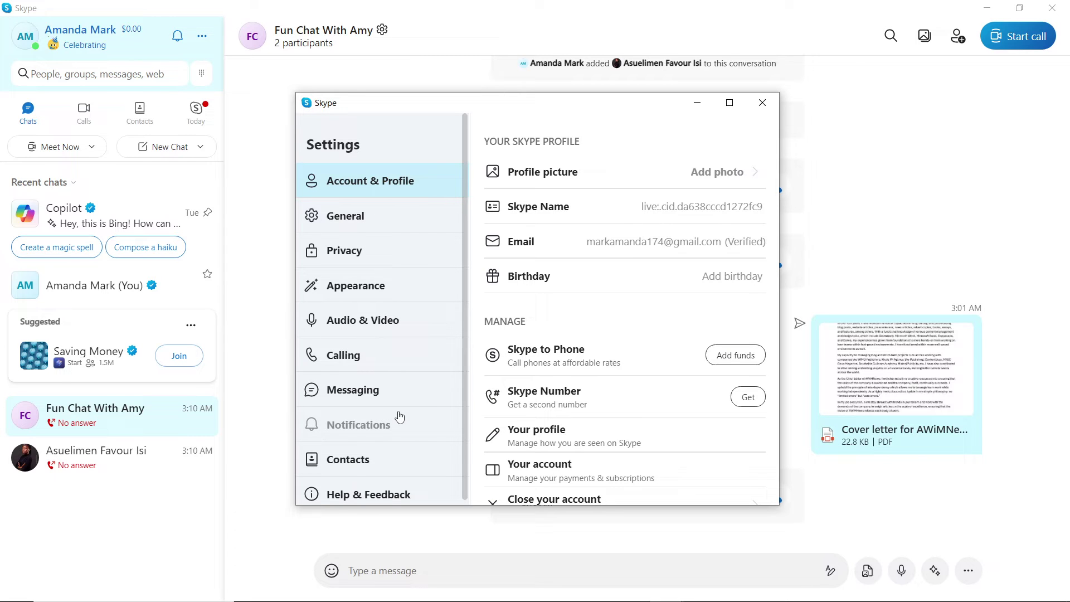
left_click(381, 262)
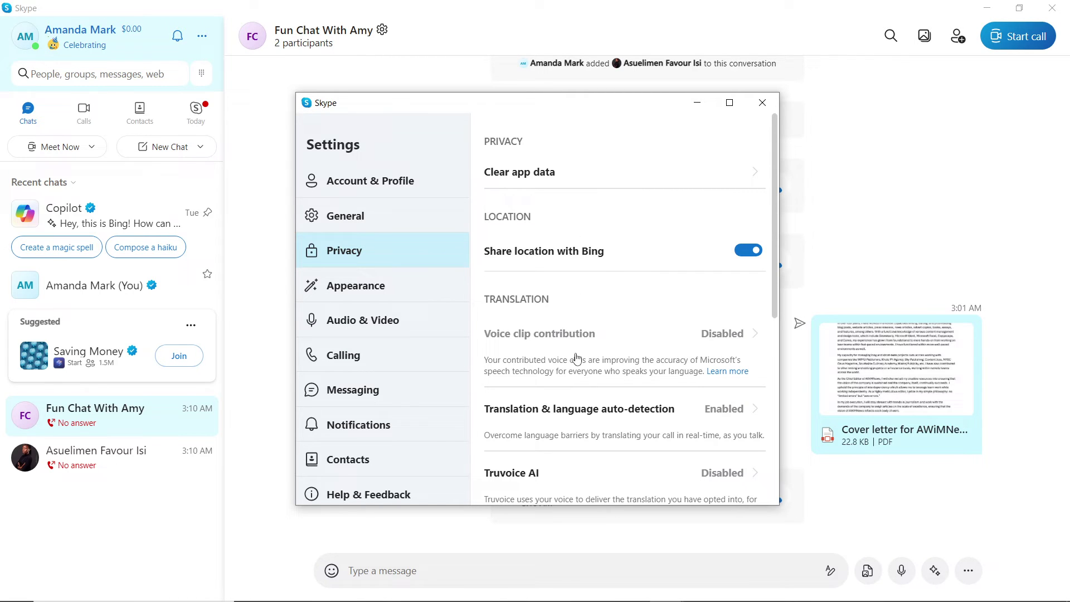
Disable Translation & language auto-detection in the Privacy settings
scroll(577, 357, "down", 3)
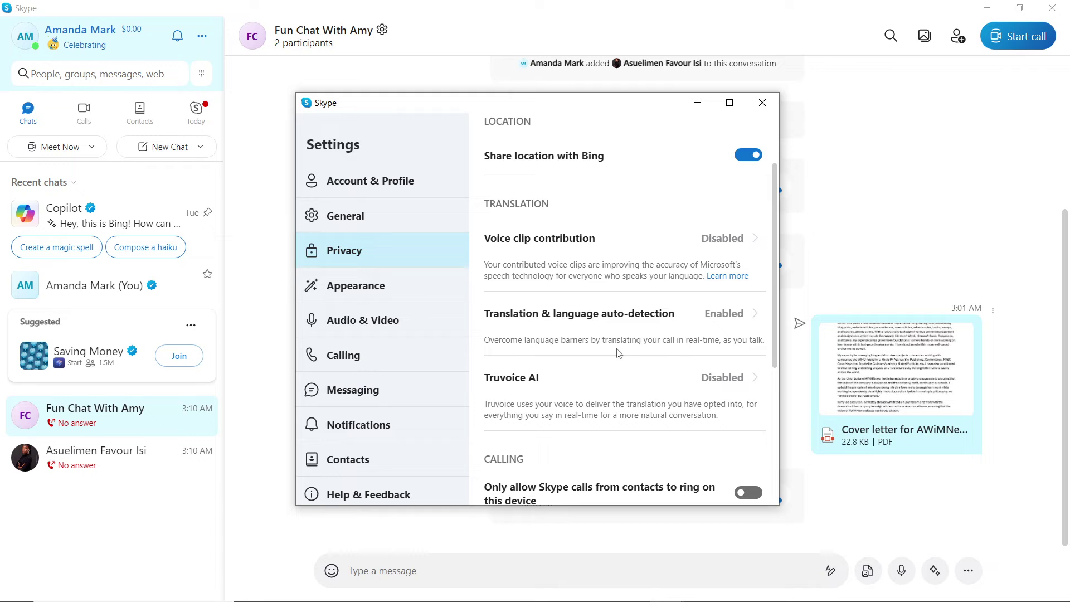
left_click(733, 318)
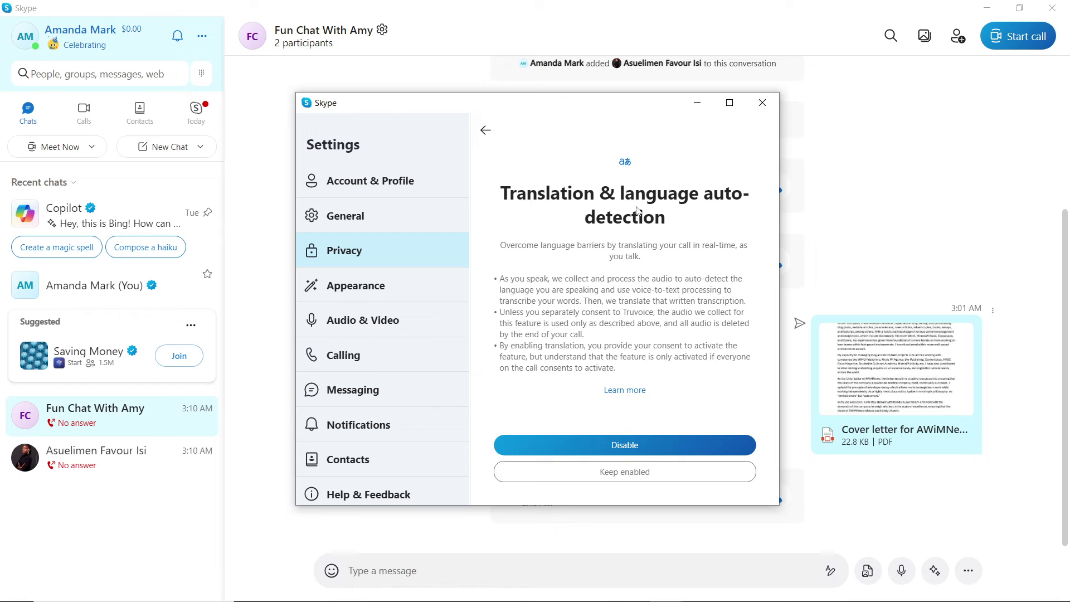
left_click(617, 445)
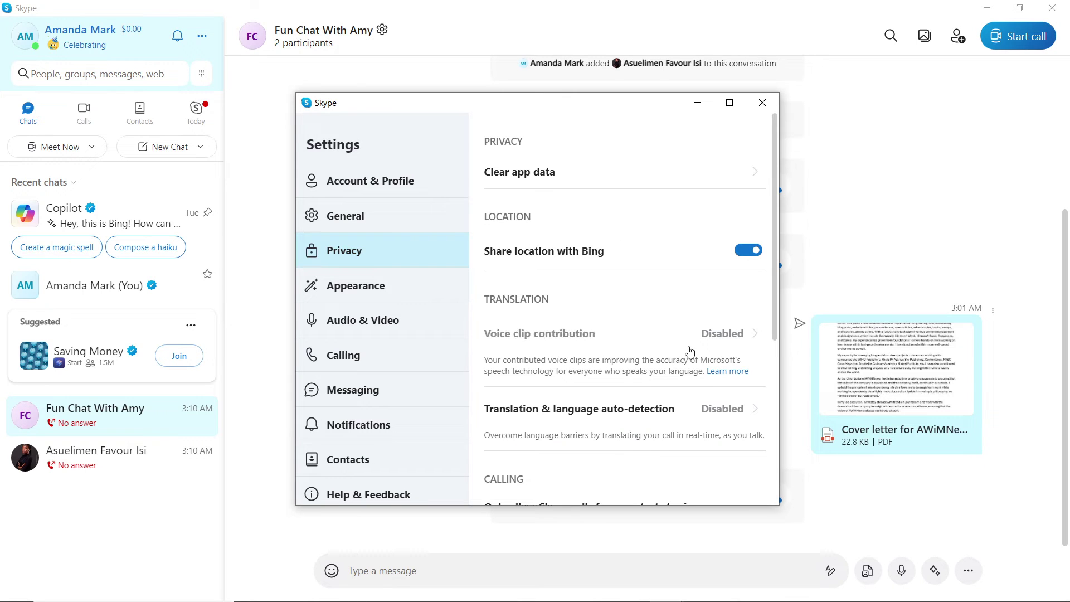
Enable Translation & language auto-detection in the Privacy settings
scroll(726, 406, "down", 2)
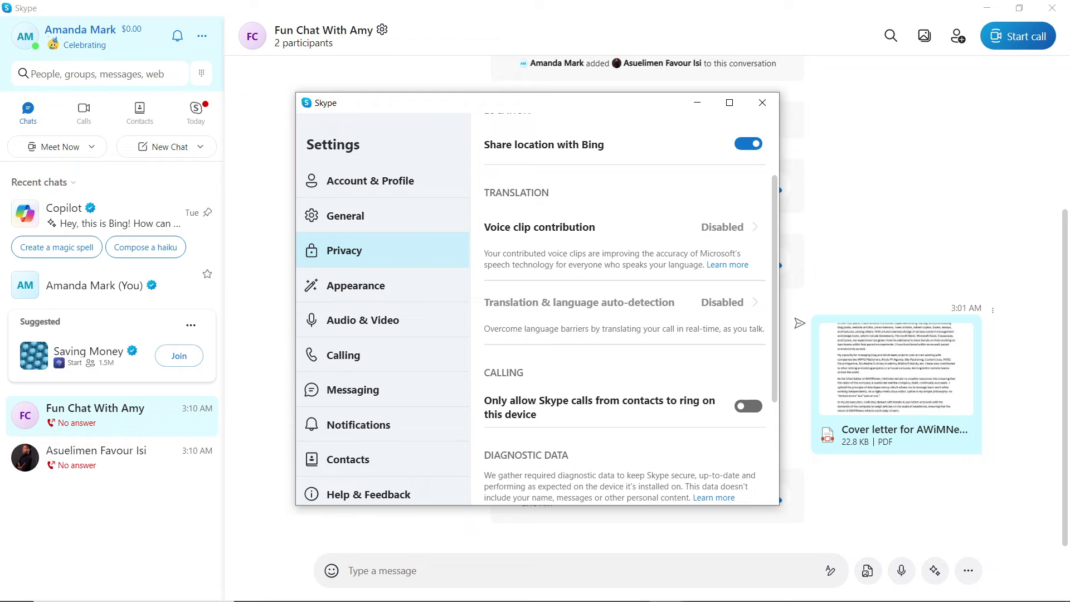
left_click(721, 308)
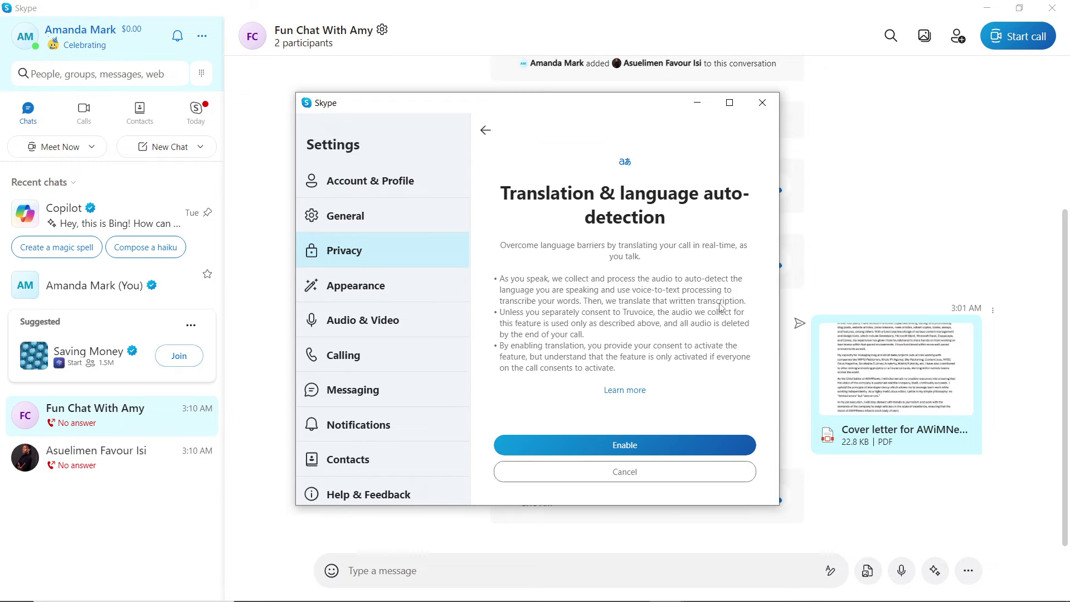
left_click(630, 446)
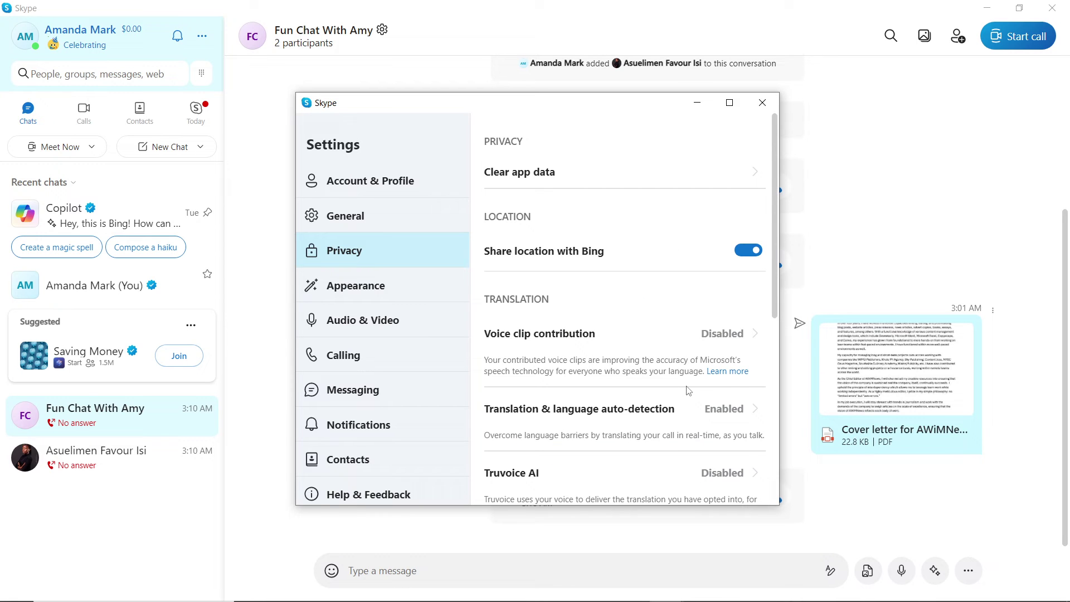
scroll(624, 312, "down", 2)
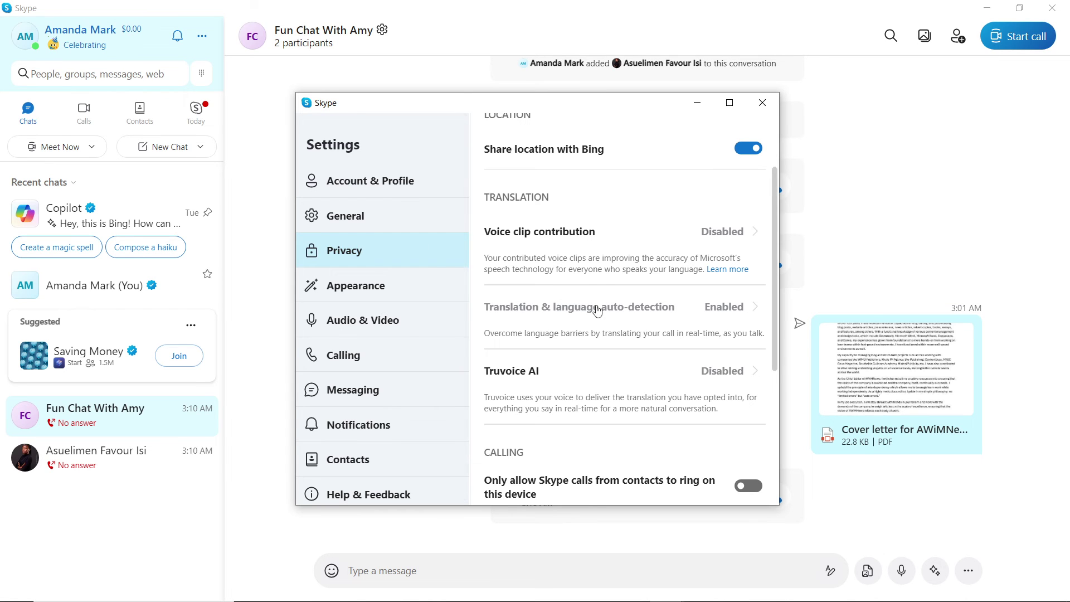
Switch to the General settings and open Translation settings
left_click(384, 224)
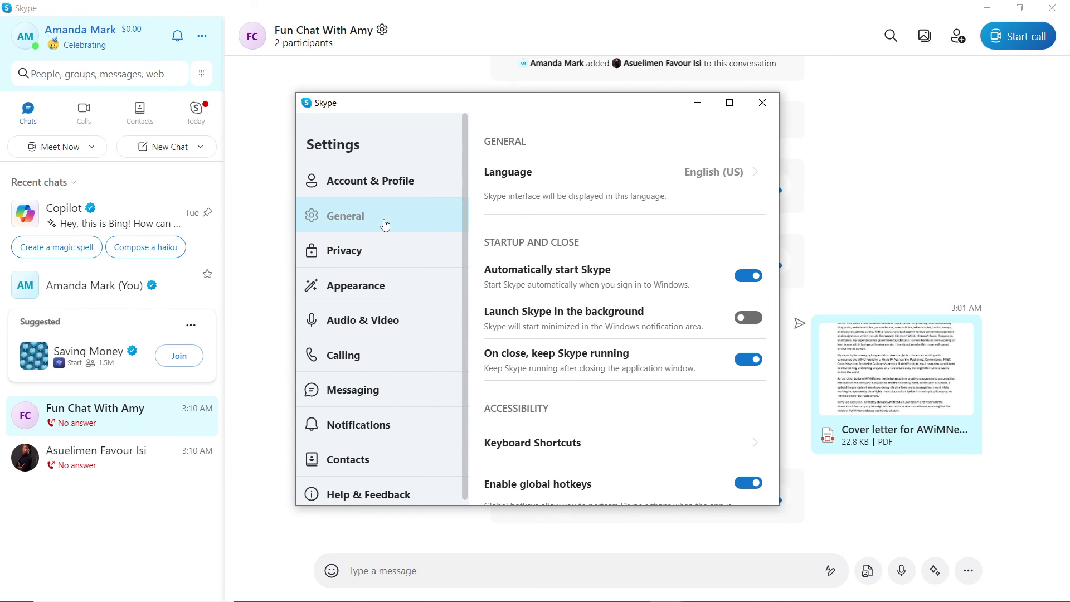
scroll(649, 316, "down", 5)
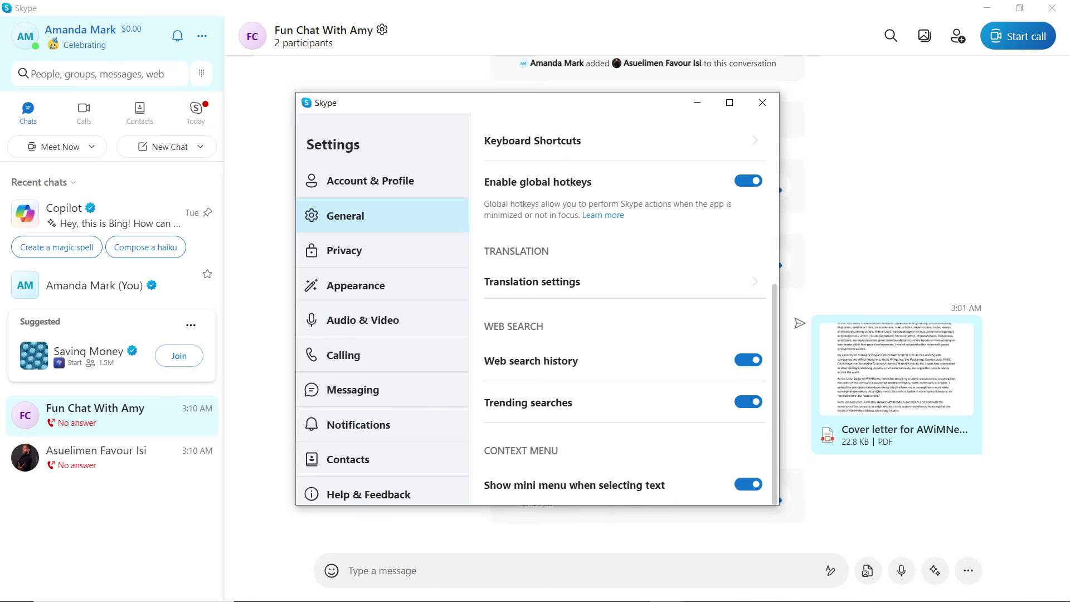
scroll(629, 309, "up", 3)
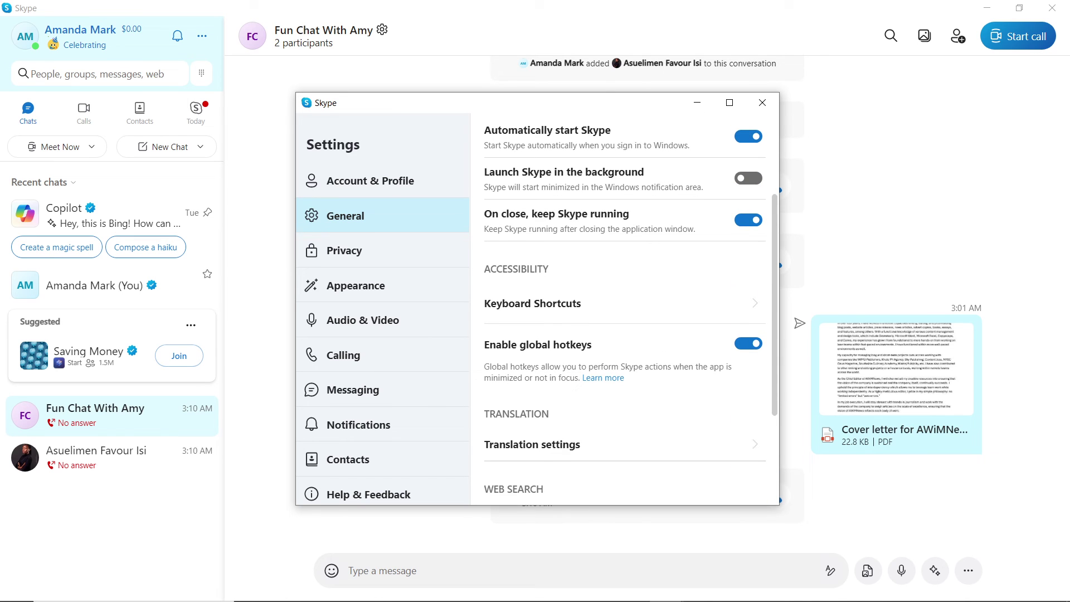
left_click(359, 221)
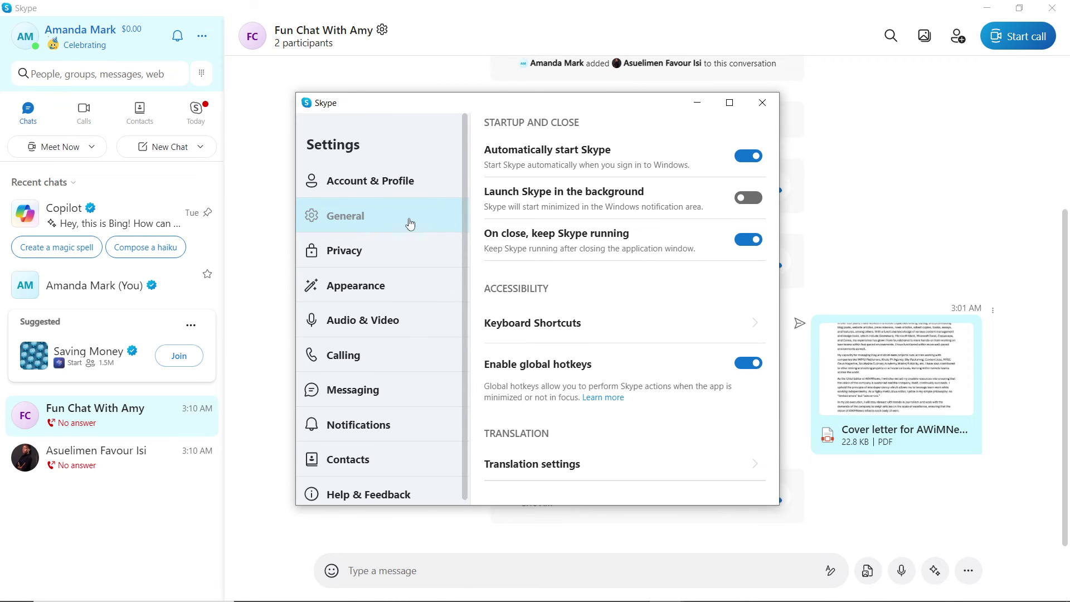
scroll(523, 337, "down", 3)
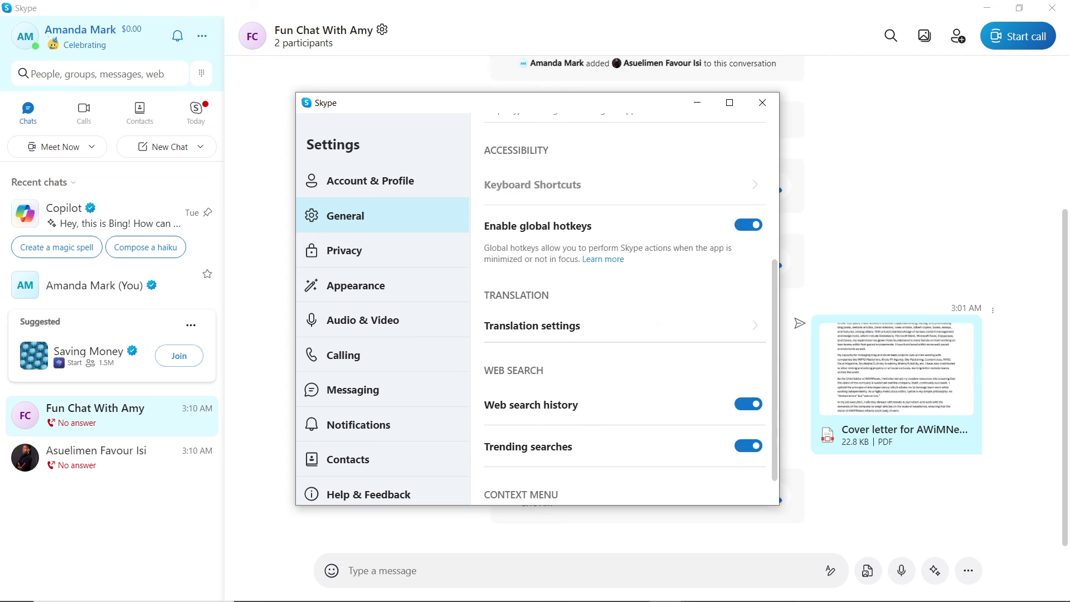
left_click(547, 334)
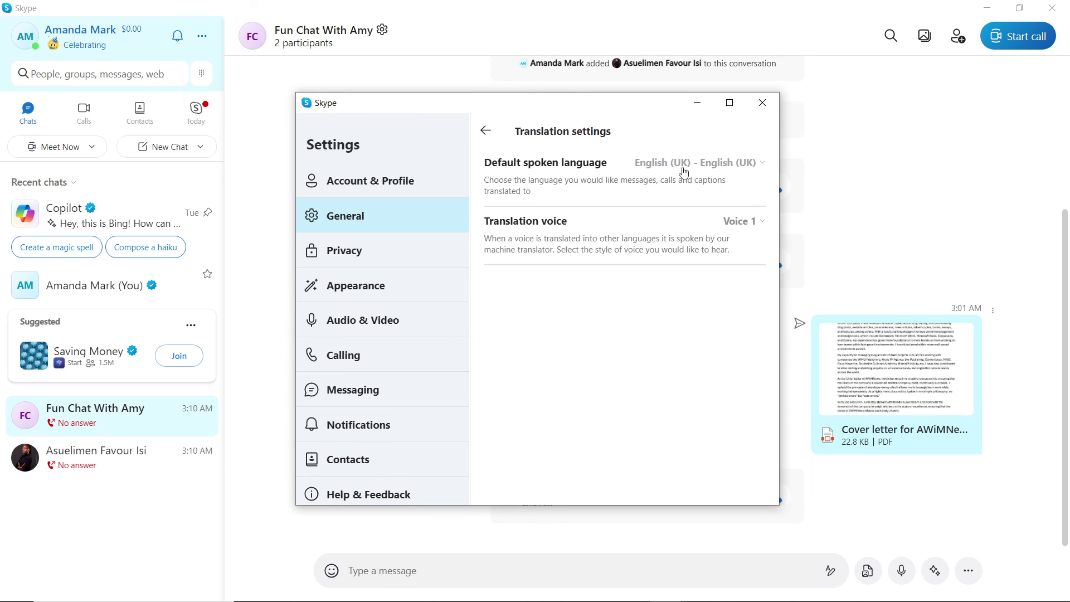
Examine the languages offered for Default spoken language, leaving the selection as it is
left_click(713, 163)
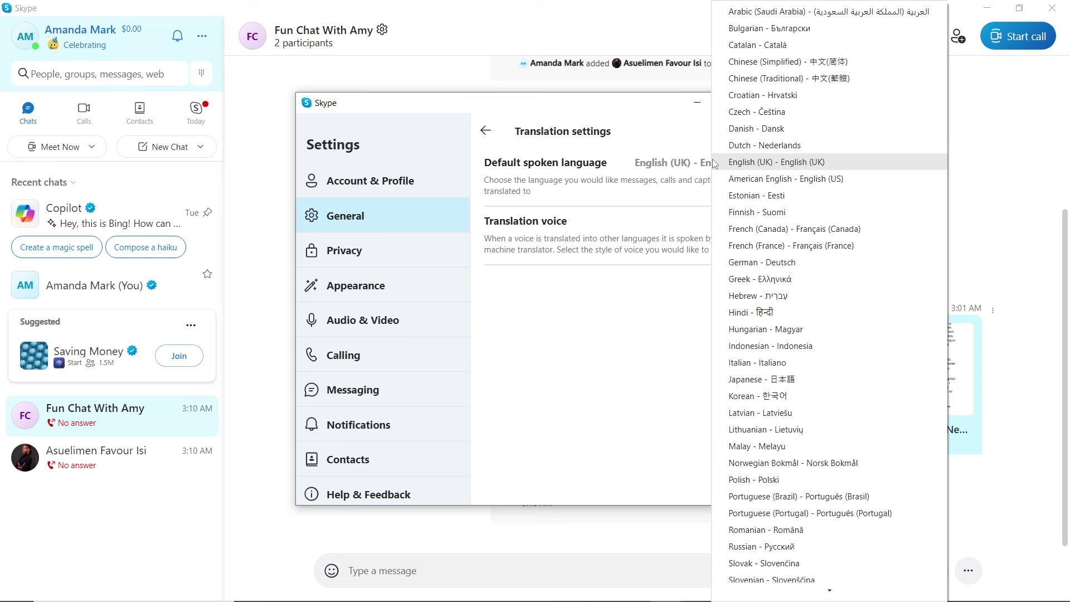
left_click(690, 165)
left_click(690, 166)
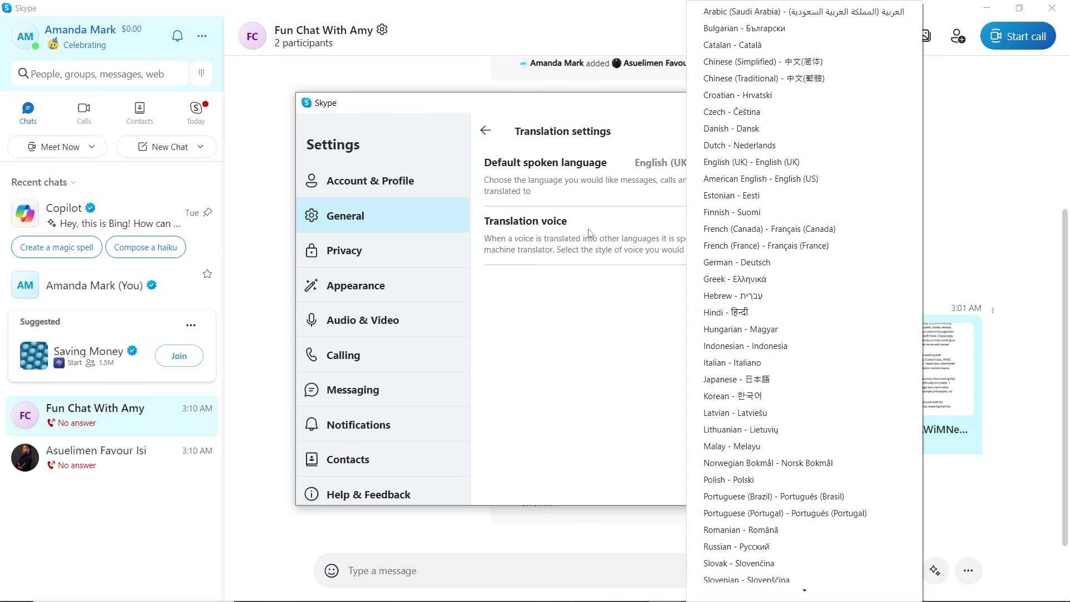
left_click(593, 322)
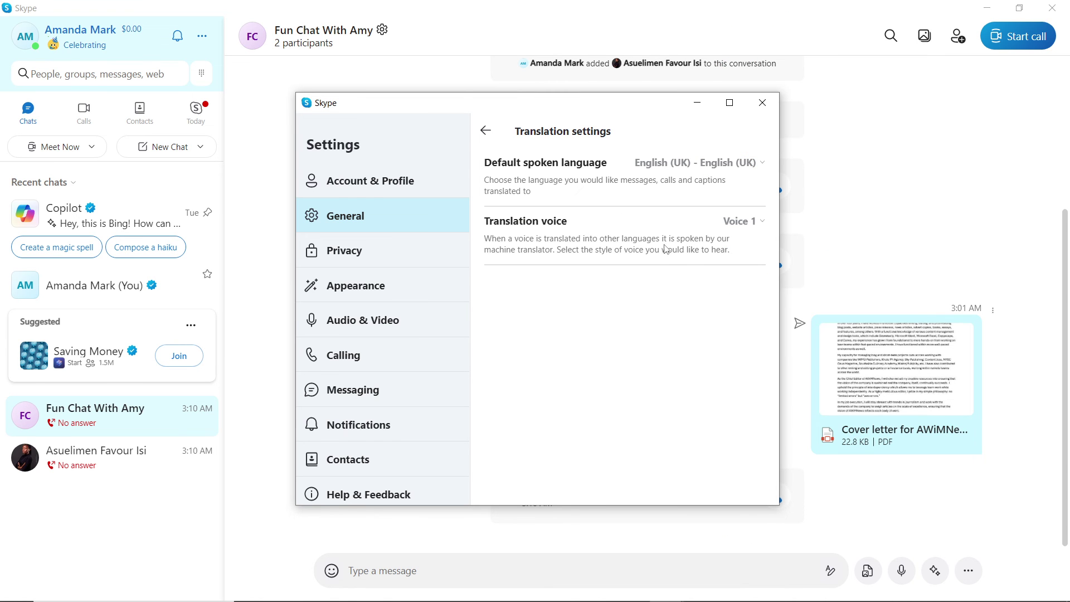
Review the Translation voice options and try to select Voice 2
left_click(750, 223)
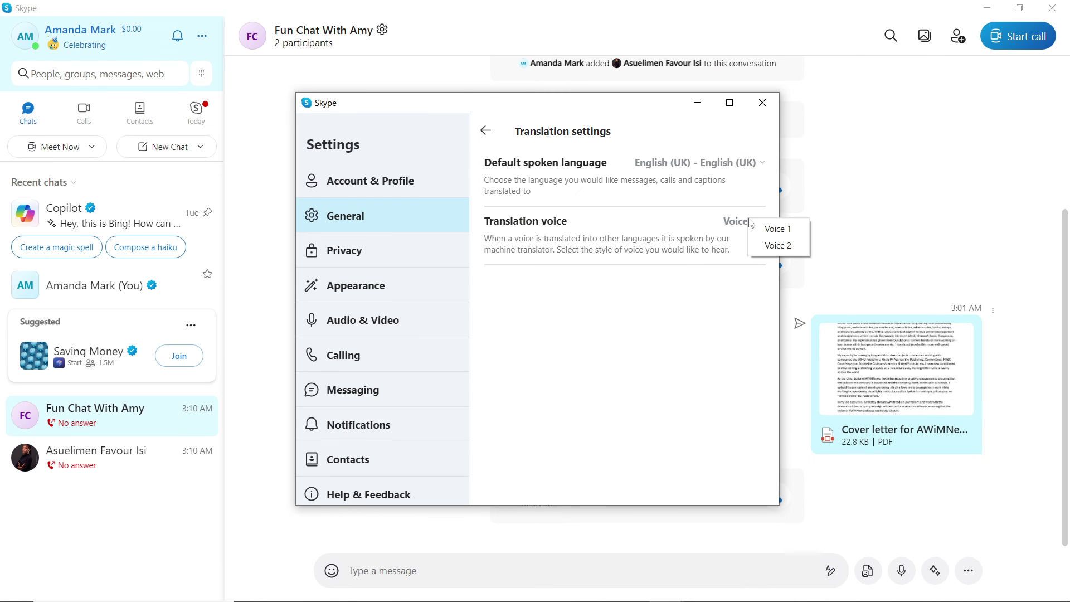
left_click(750, 223)
left_click(750, 223)
left_click(558, 336)
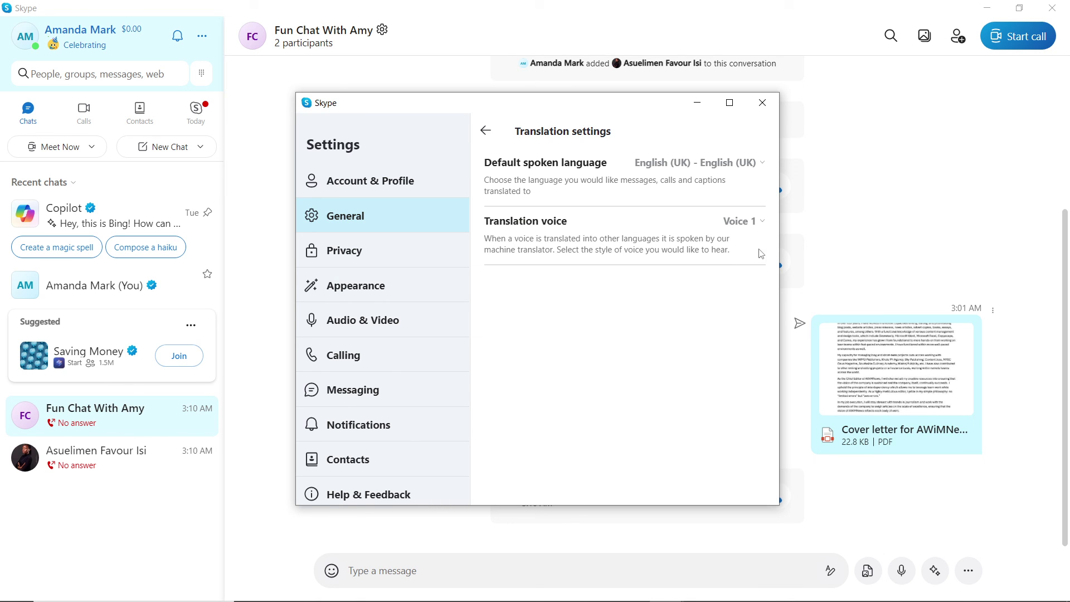
left_click(749, 224)
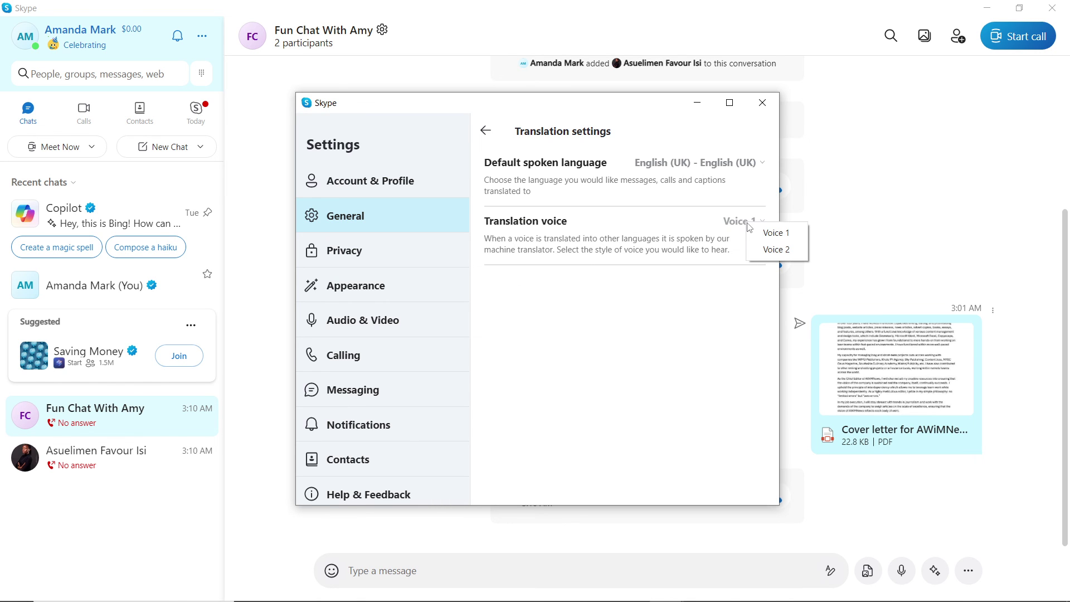
left_click(764, 250)
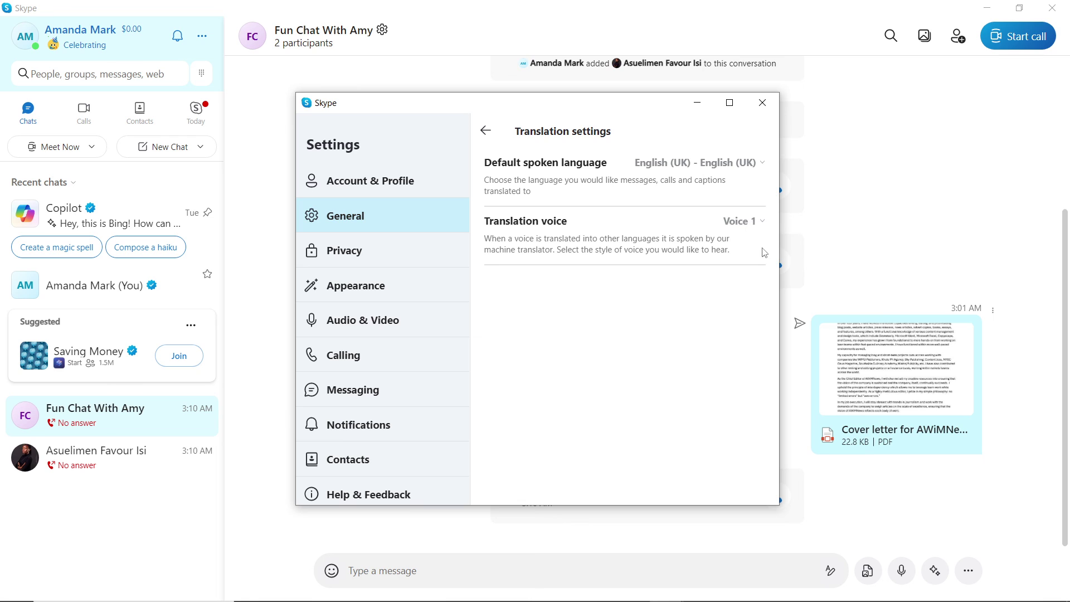